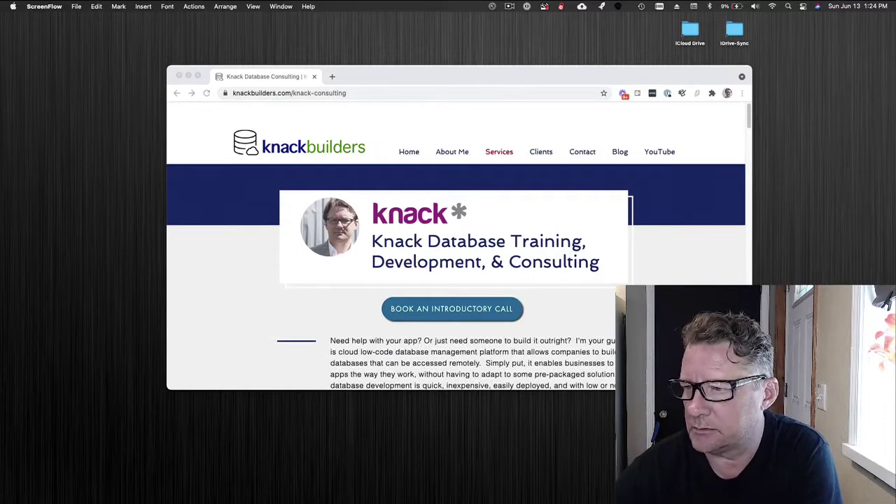
pyautogui.press('super+Tab')
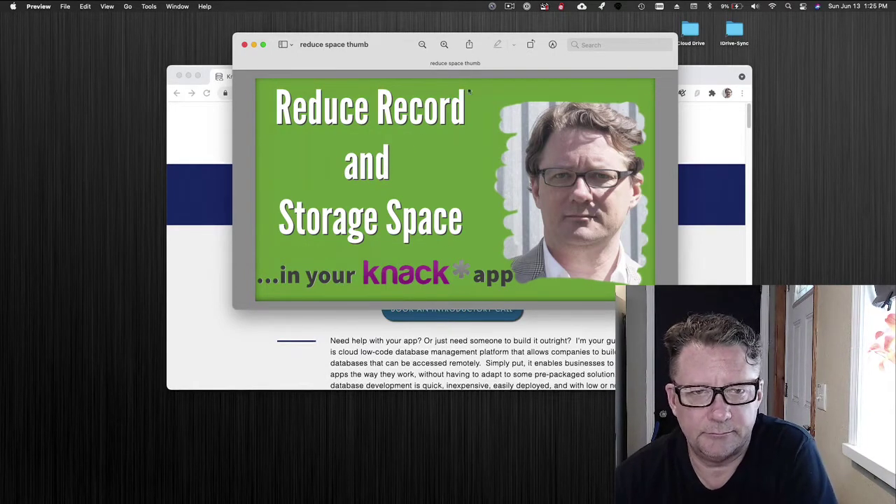
pyautogui.click(510, 6)
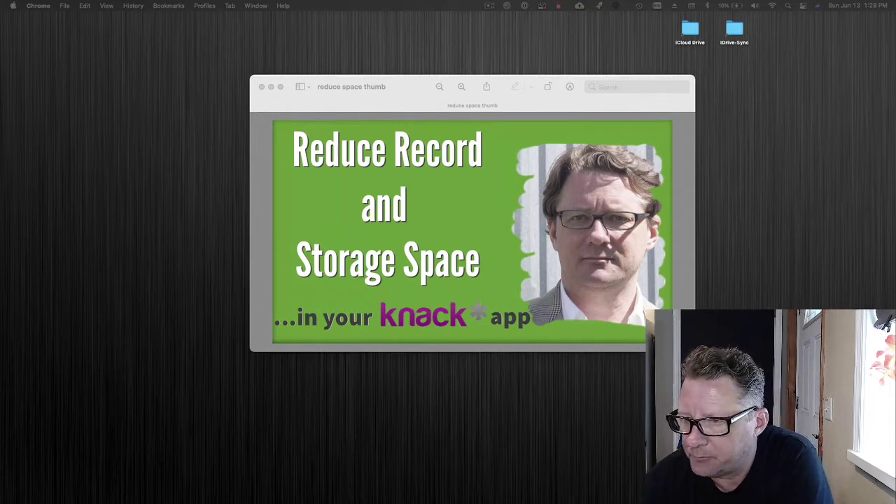
# Close the "reduce space thumb" image and move the Knack Builder browser window toward the middle of the desktop.
pyautogui.press('super+Tab')
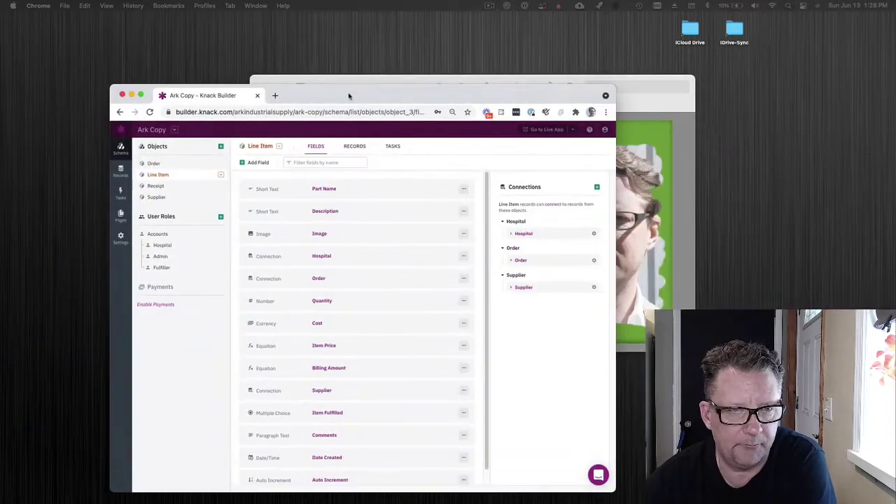
pyautogui.click(368, 77)
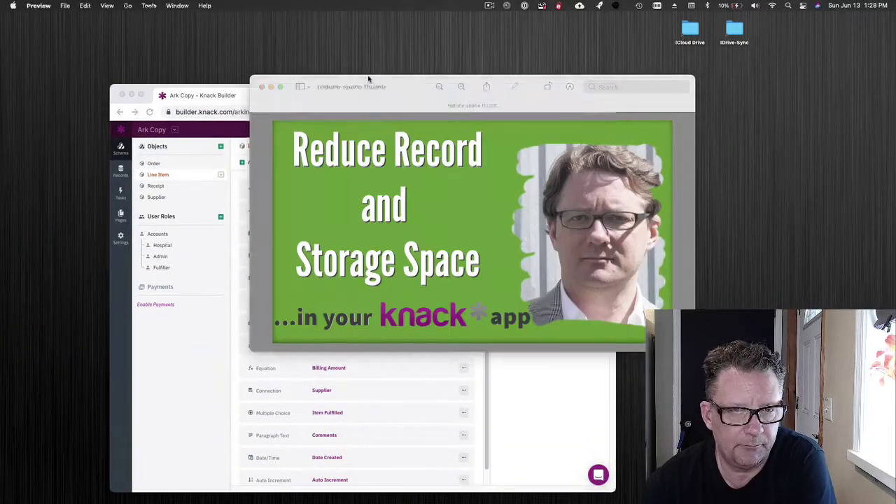
pyautogui.click(261, 87)
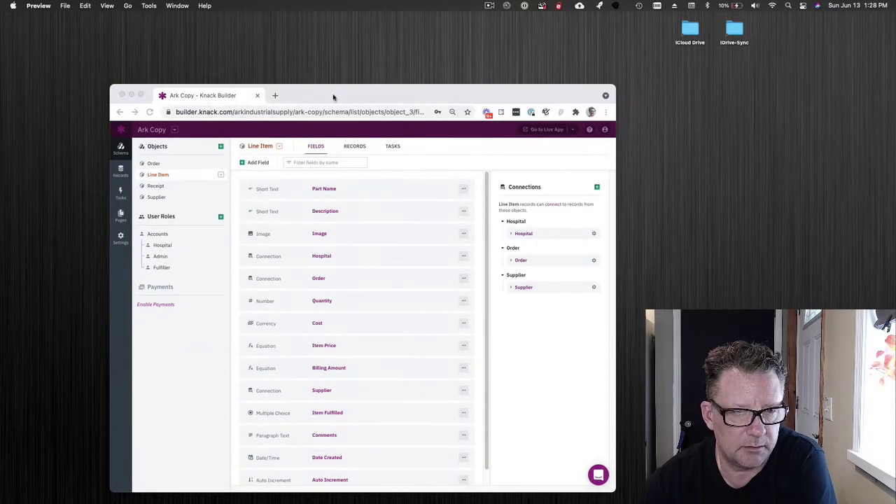
pyautogui.moveTo(333, 97); pyautogui.dragTo(426, 43)
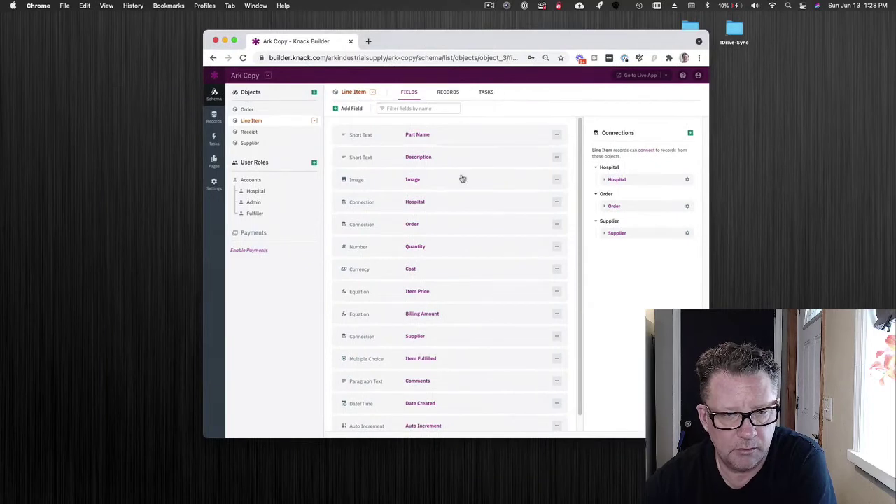
# Try the Resize Image option in the settings of the Line Item object's Image field without updating the field.
pyautogui.click(355, 181)
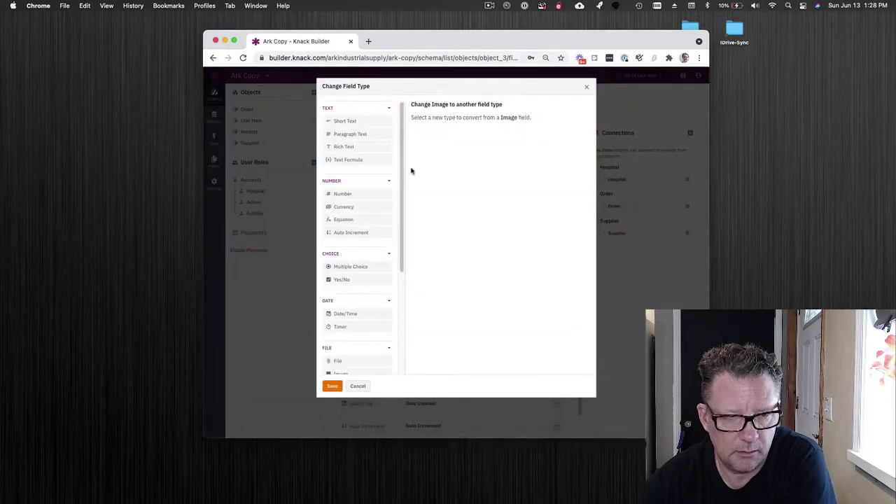
pyautogui.click(586, 87)
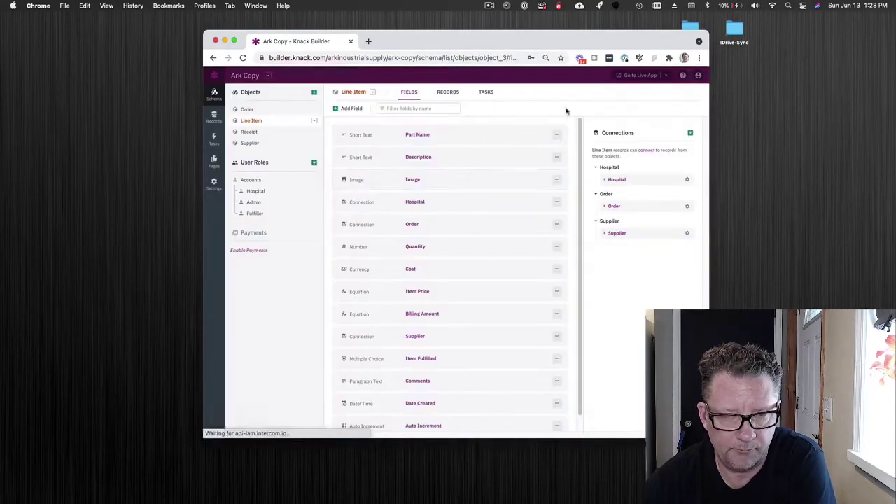
pyautogui.click(417, 180)
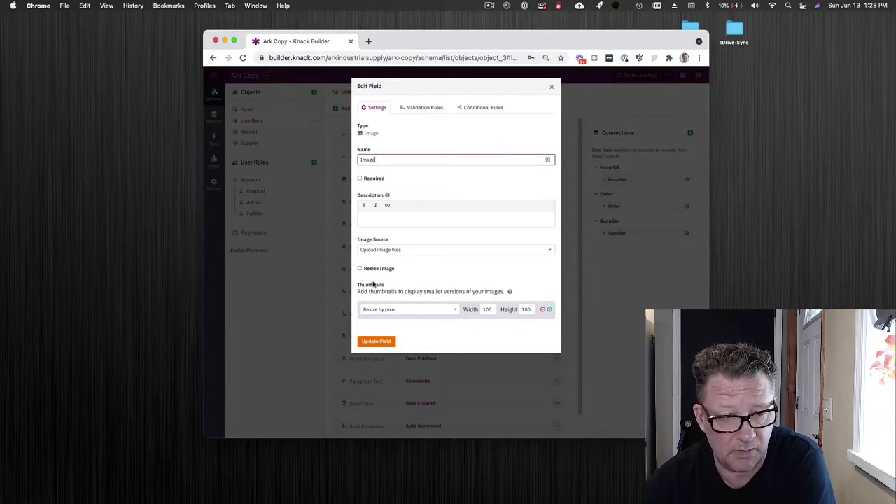
pyautogui.click(373, 270)
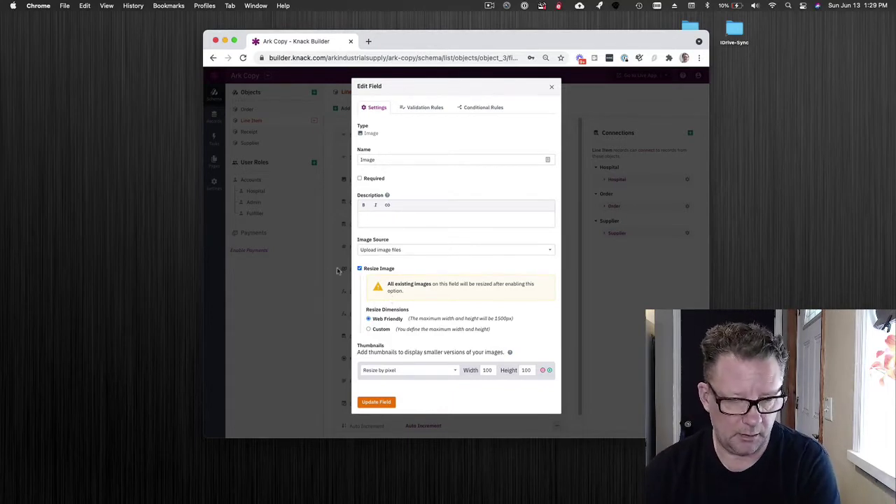
pyautogui.click(551, 88)
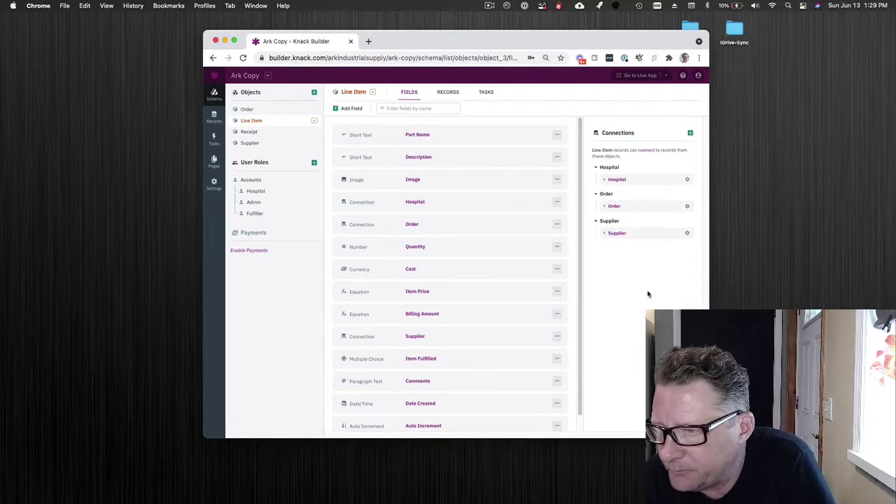
# Return to the shared apps dashboard and read the help article's sections on refreshing record counts and deleting unused assets.
pyautogui.click(214, 75)
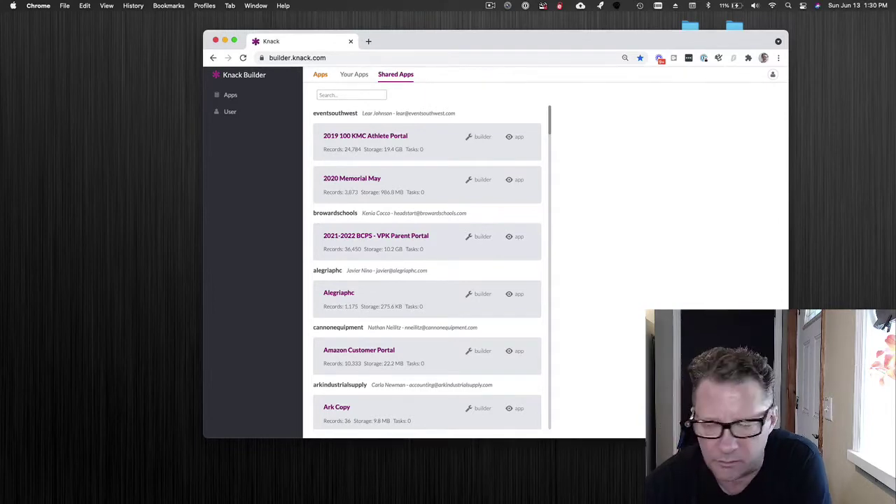
pyautogui.moveTo(895, 132); pyautogui.dragTo(494, 64)
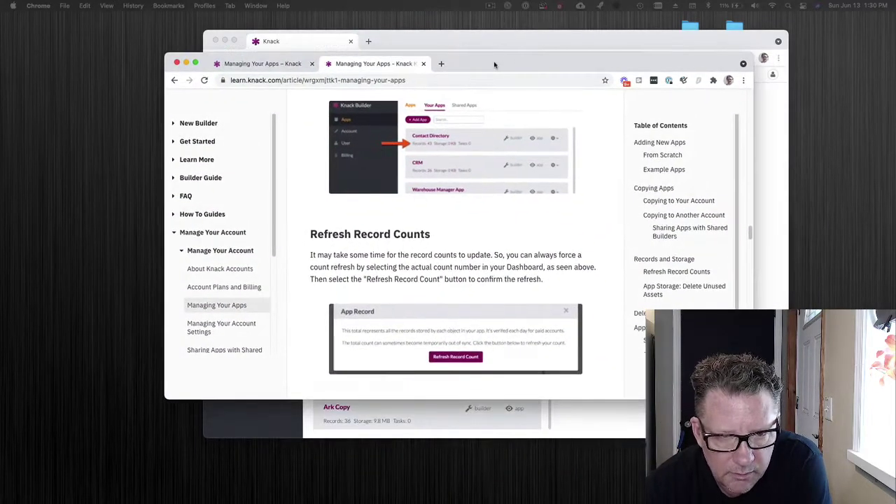
pyautogui.click(442, 170)
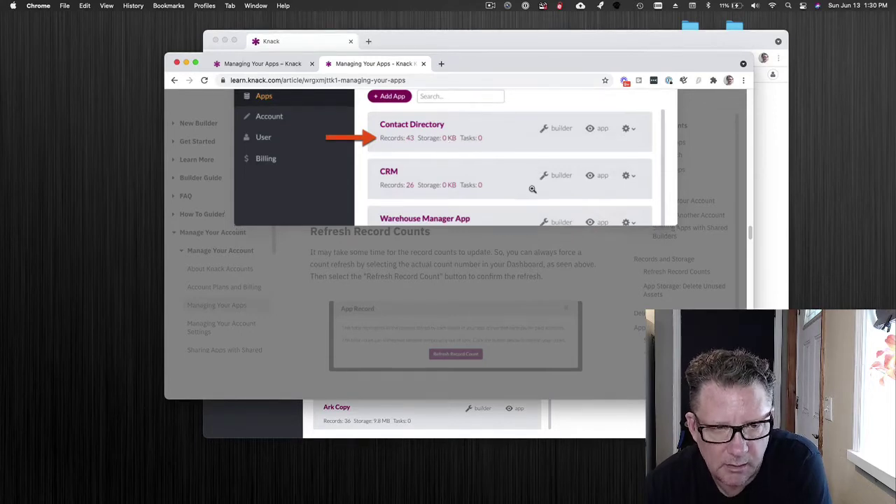
pyautogui.scroll(-5, 532, 189)
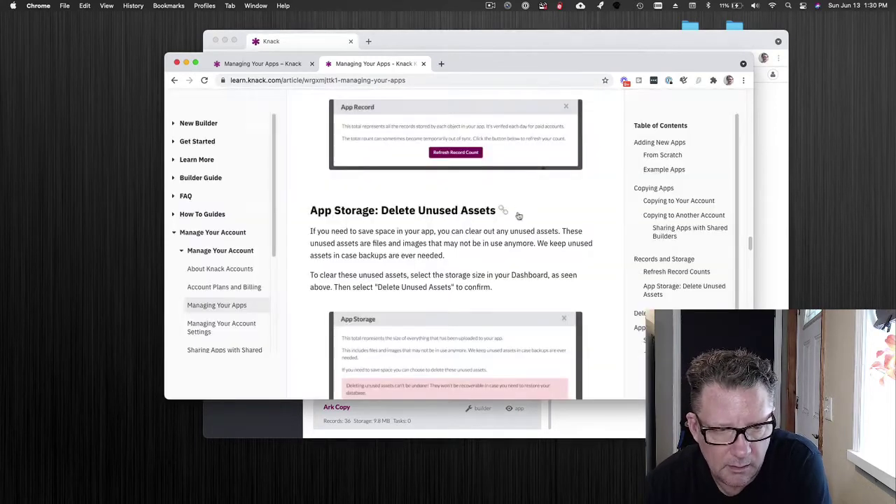
pyautogui.scroll(-1, 448, 210)
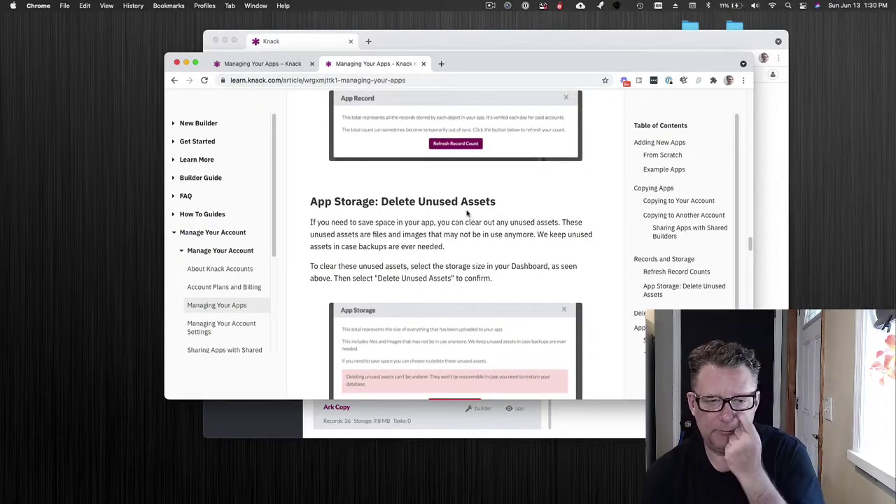
pyautogui.scroll(-5, 467, 213)
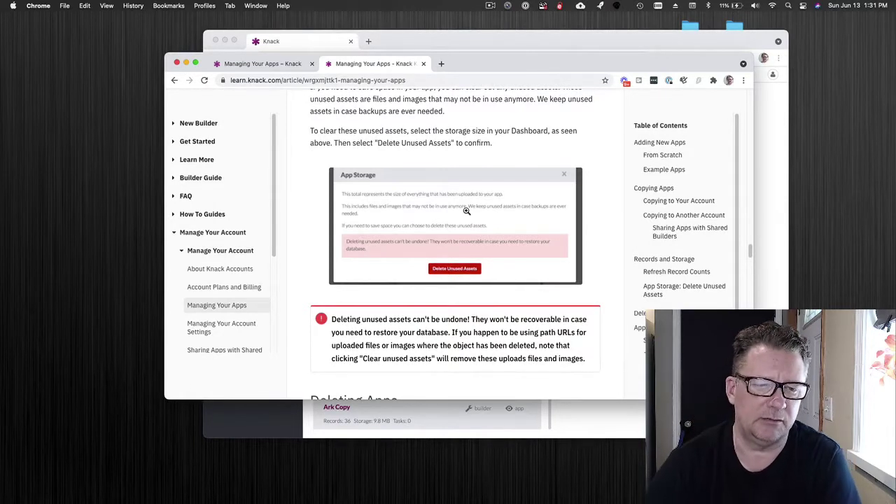
pyautogui.scroll(1, 468, 208)
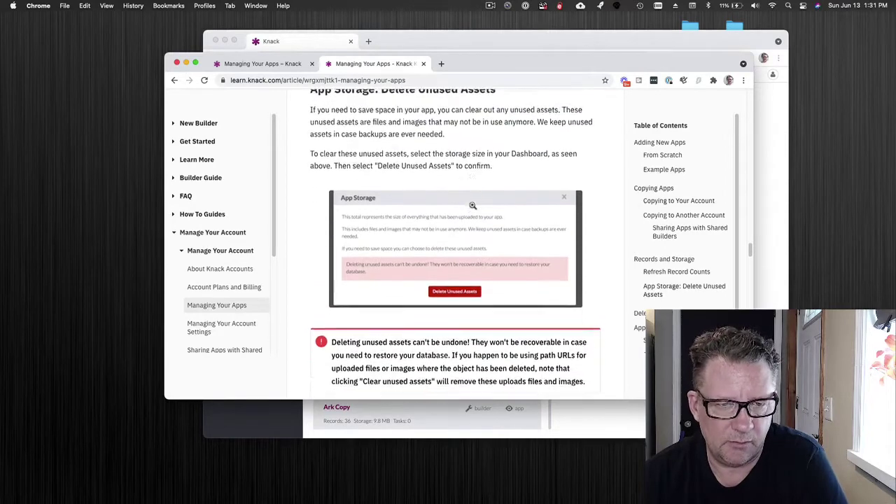
pyautogui.scroll(-1, 474, 203)
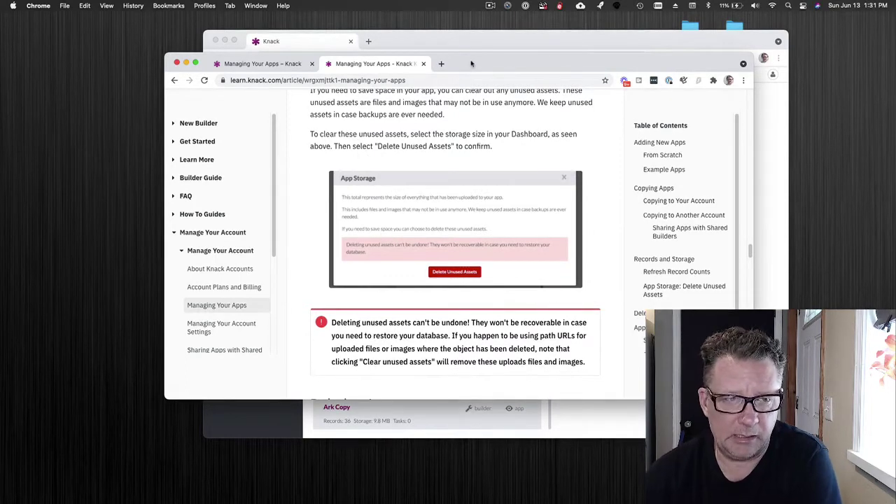
pyautogui.moveTo(471, 64); pyautogui.dragTo(895, 133)
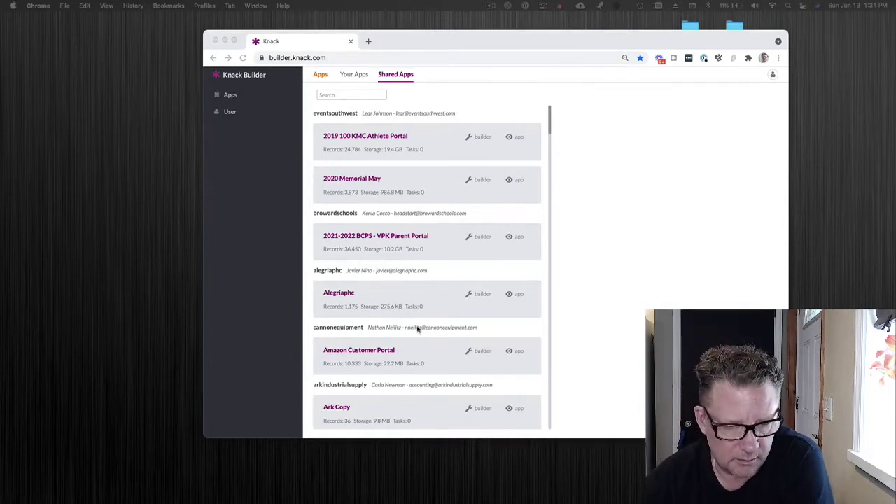
# Open the Line Item records of the Ark Copy app and widen the window to inspect the Image column.
pyautogui.scroll(-1, 424, 329)
pyautogui.scroll(-3, 424, 330)
pyautogui.click(334, 242)
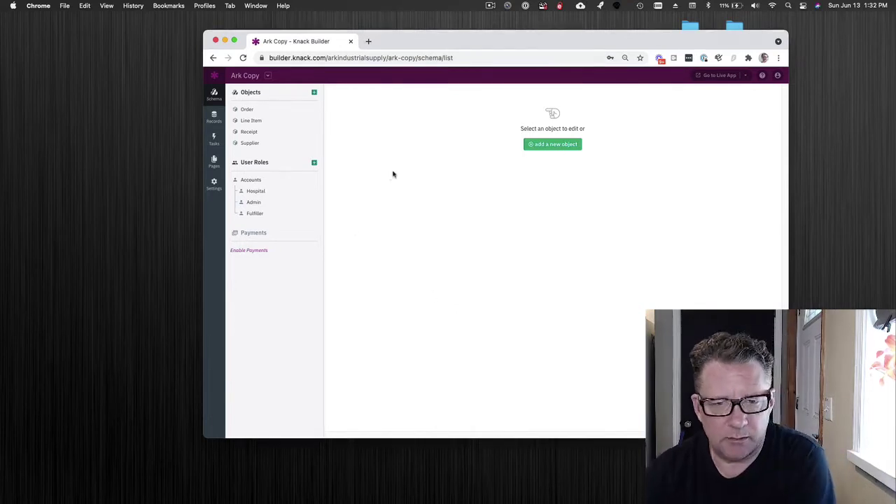
pyautogui.click(254, 121)
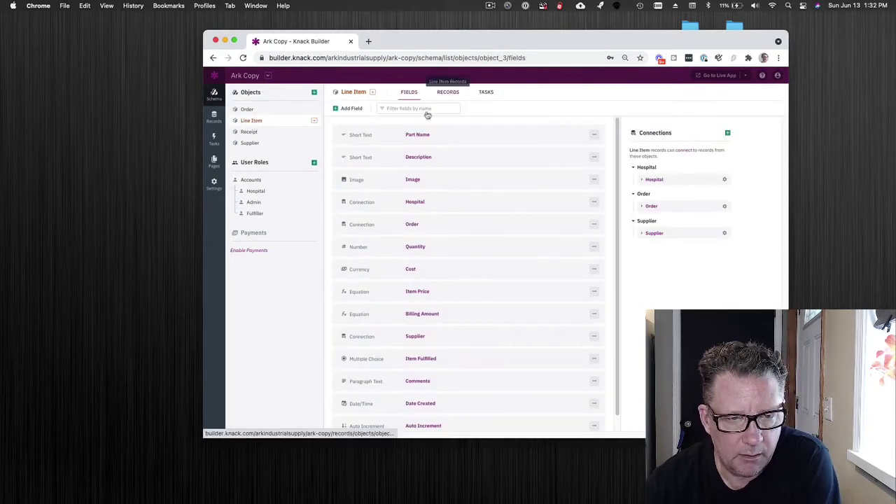
pyautogui.click(448, 92)
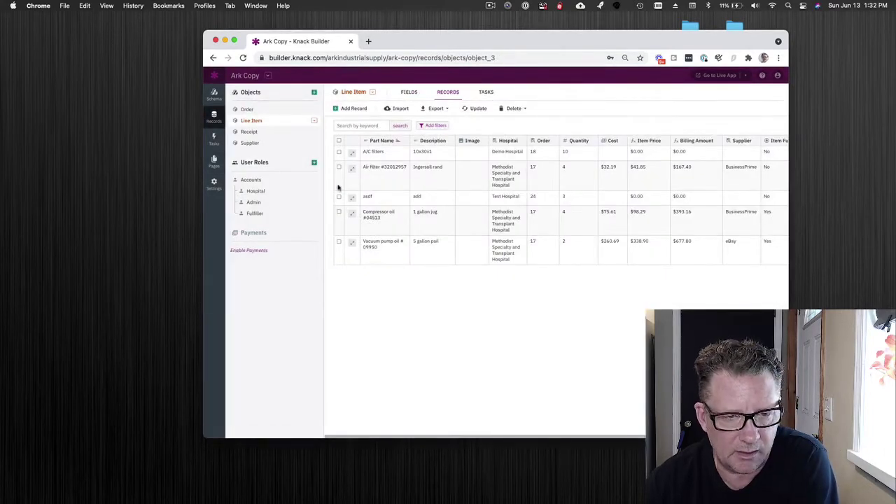
pyautogui.moveTo(204, 275); pyautogui.dragTo(98, 274)
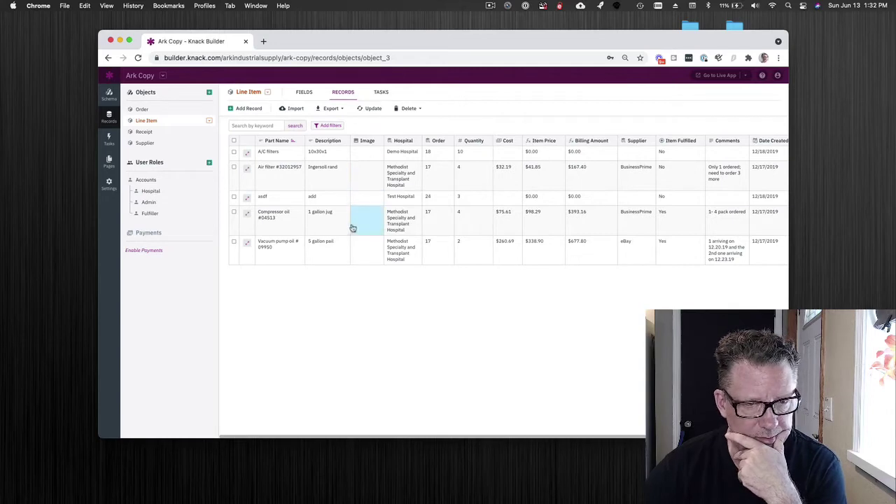
# Open the Line Item records of the Ark Industrial Supply - Orders app and look through them for stored images.
pyautogui.click(108, 77)
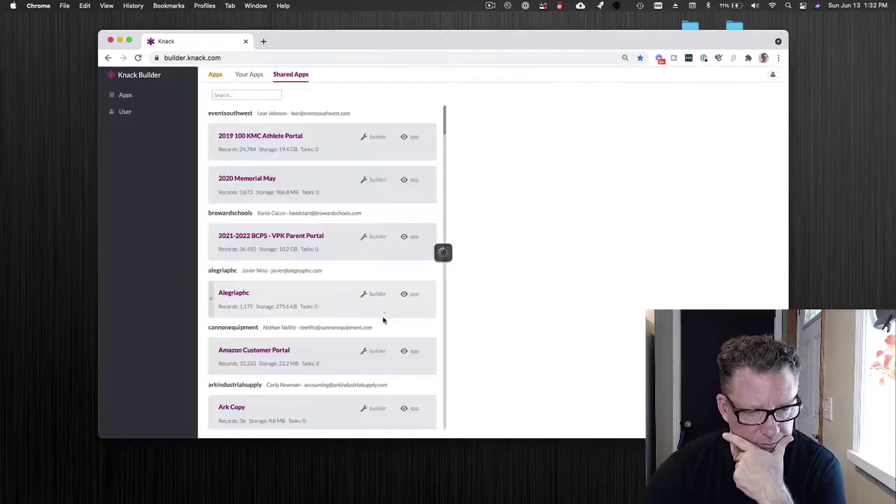
pyautogui.scroll(-3, 270, 380)
pyautogui.click(255, 378)
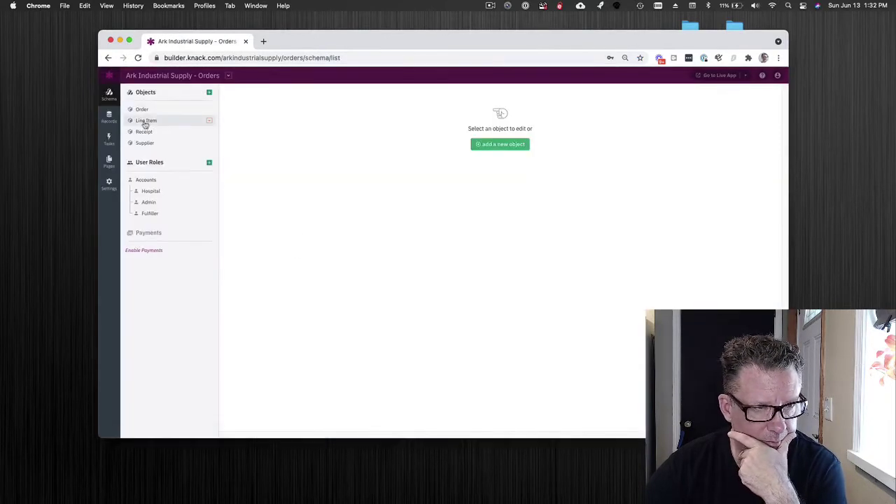
pyautogui.click(145, 121)
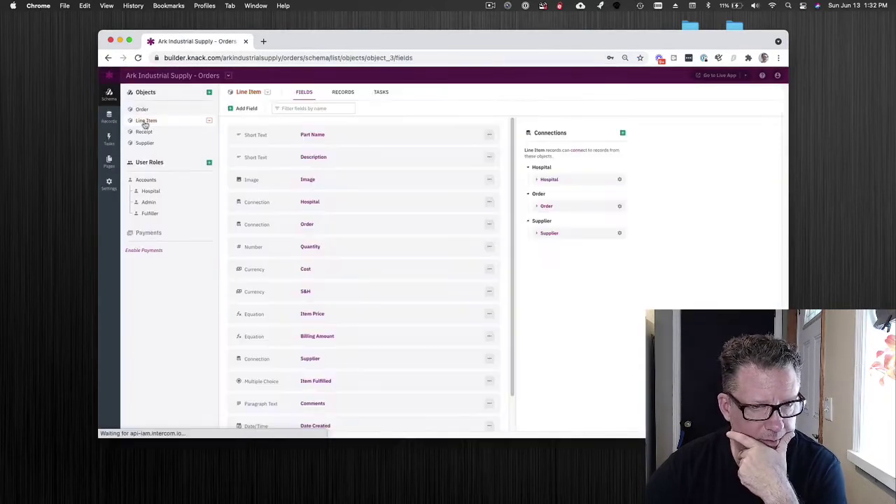
pyautogui.click(342, 91)
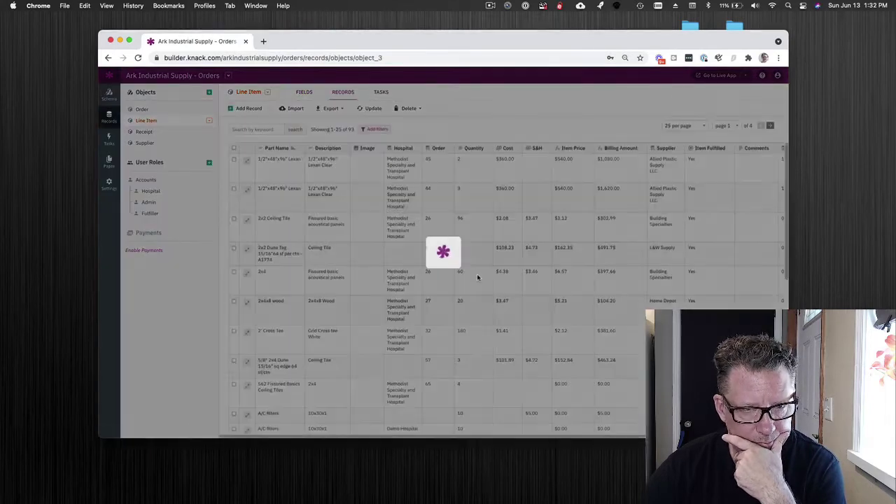
pyautogui.scroll(-10, 372, 184)
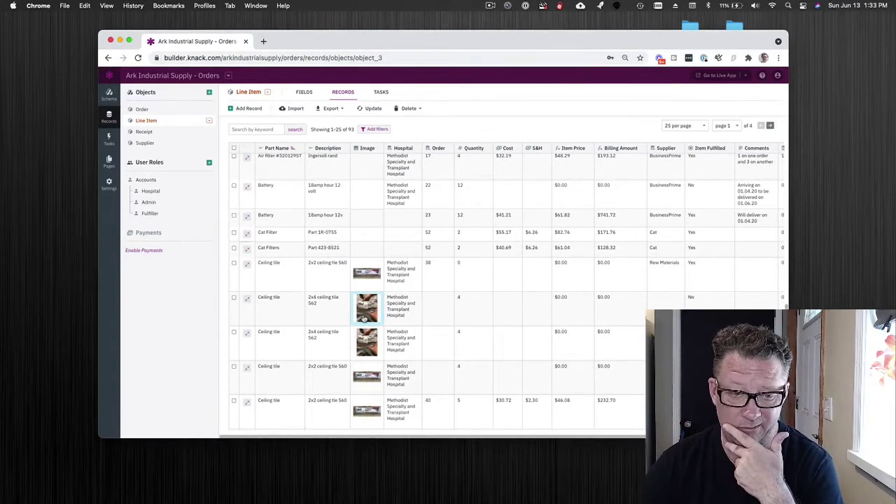
pyautogui.scroll(5, 364, 319)
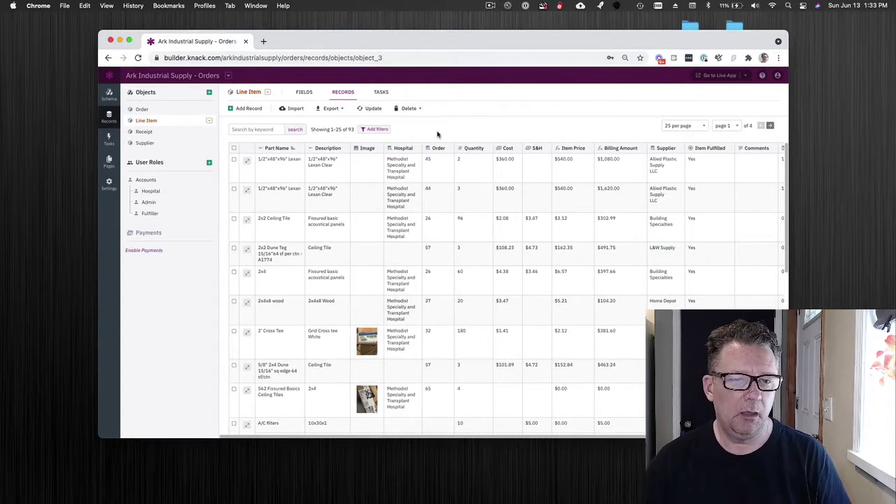
# Try a daily Line Item task named "test" that updates the Image field to a custom value, and close it without saving.
pyautogui.click(380, 92)
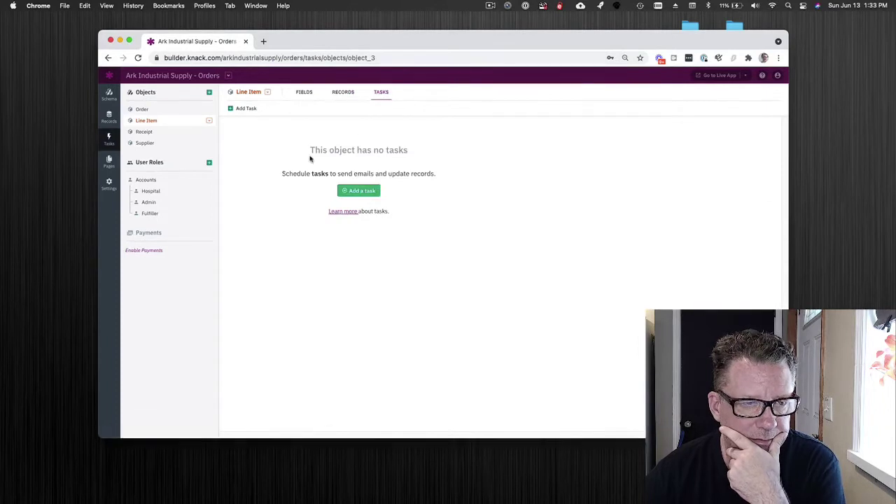
pyautogui.click(245, 110)
pyautogui.click(412, 138)
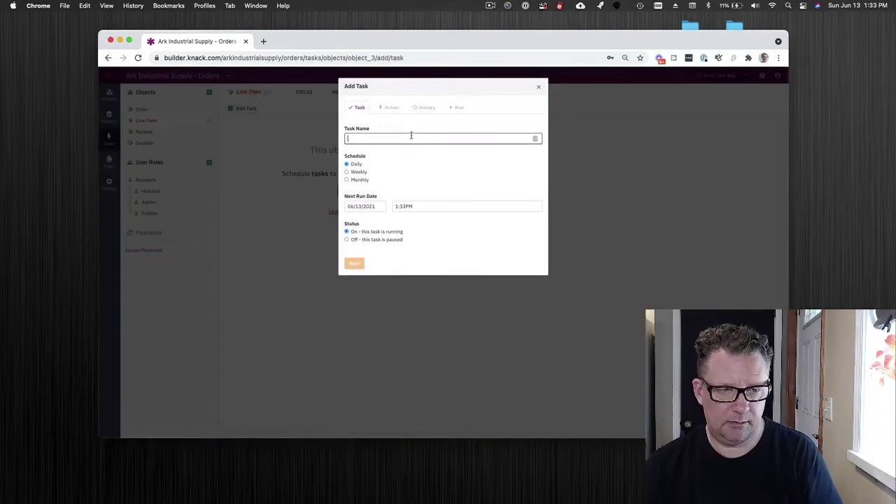
pyautogui.write('test')
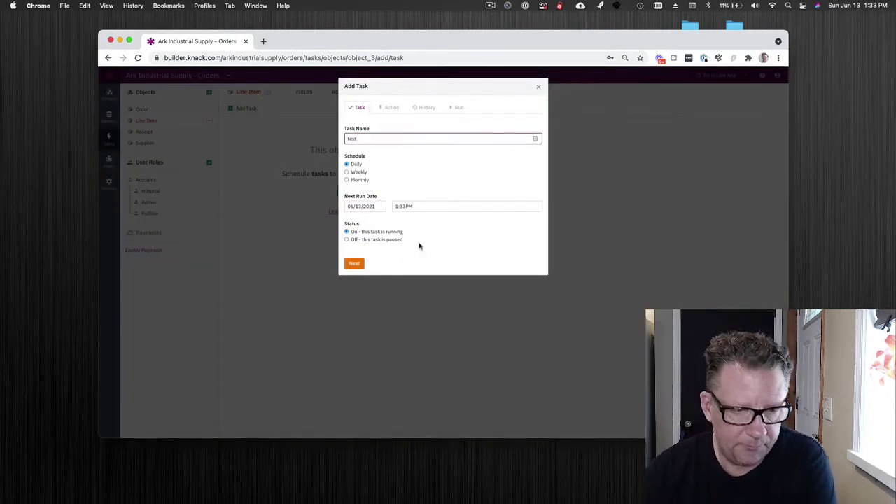
pyautogui.click(356, 267)
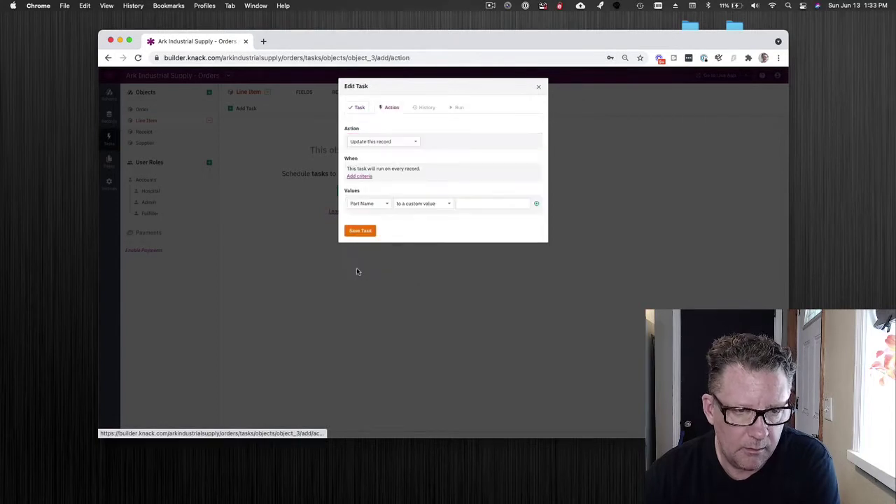
pyautogui.click(368, 204)
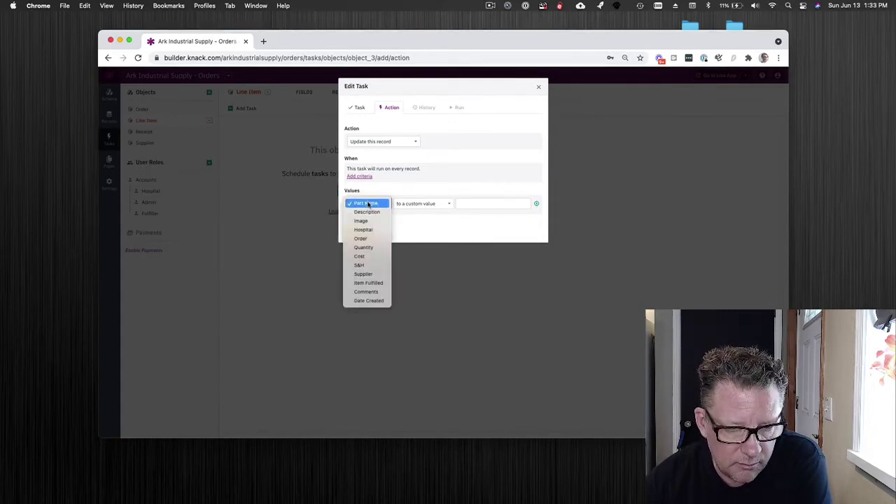
pyautogui.click(364, 221)
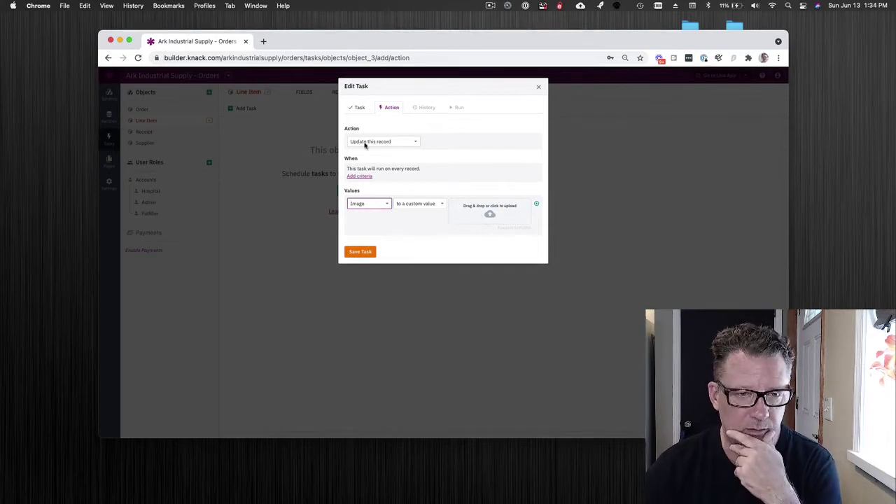
pyautogui.click(538, 89)
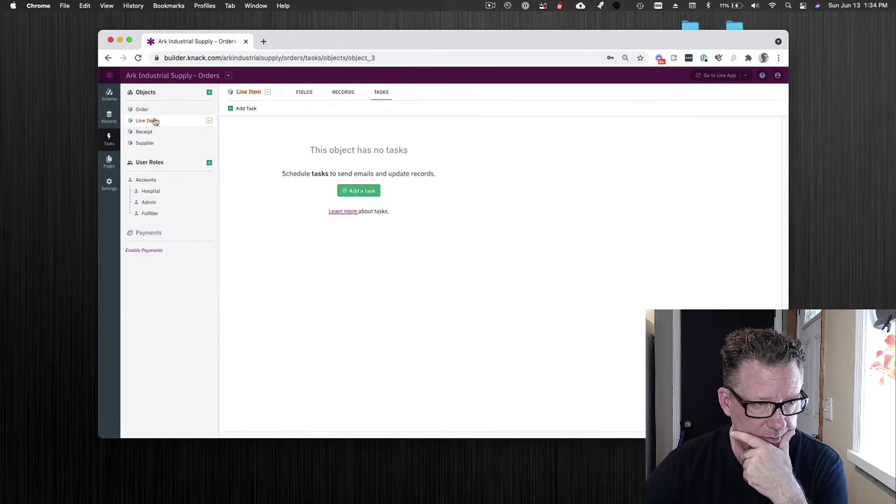
# Try adding criteria to a batch update of the Line Item records and back out without updating anything.
pyautogui.click(341, 93)
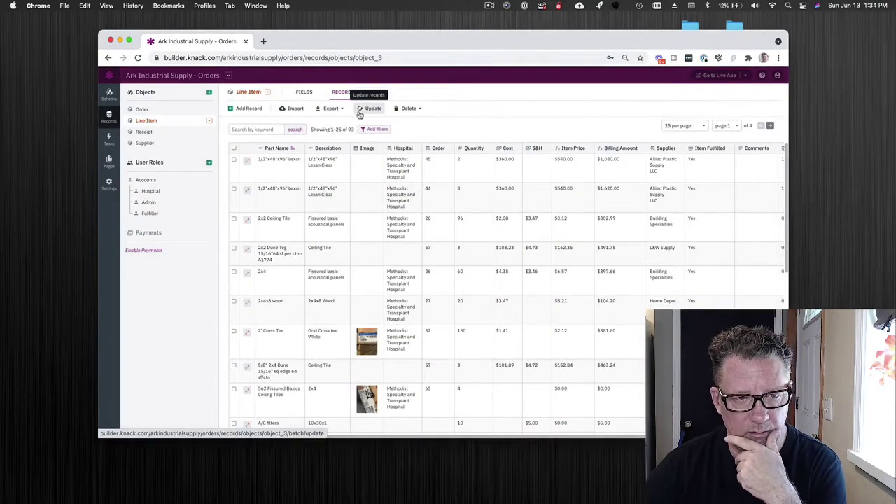
pyautogui.click(366, 112)
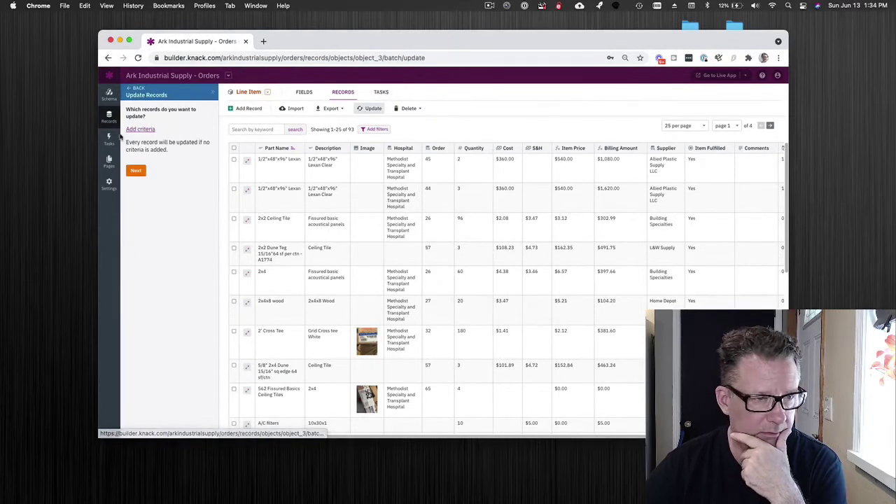
pyautogui.click(140, 130)
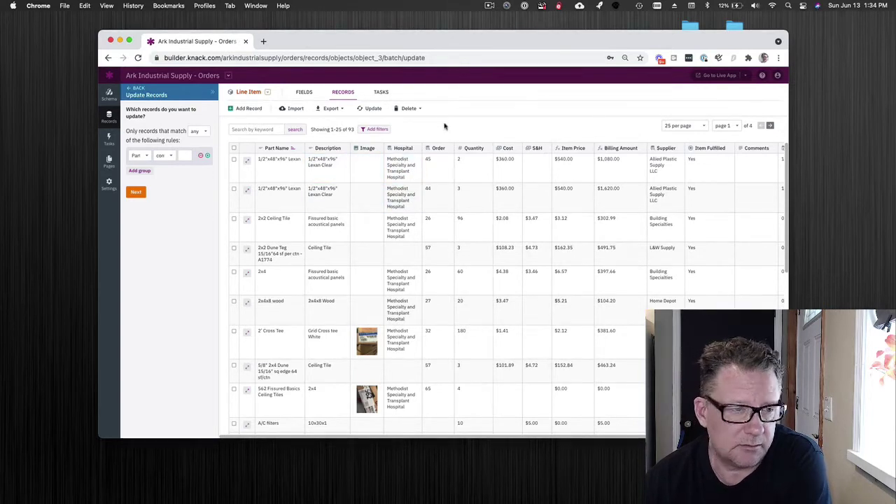
pyautogui.click(136, 89)
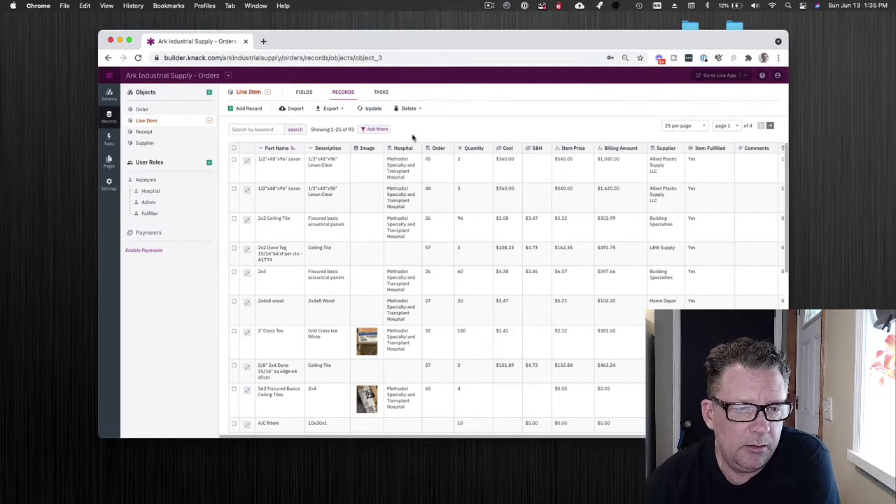
# Look through the Order records, then return to the Line Item records and view their delete options.
pyautogui.click(152, 109)
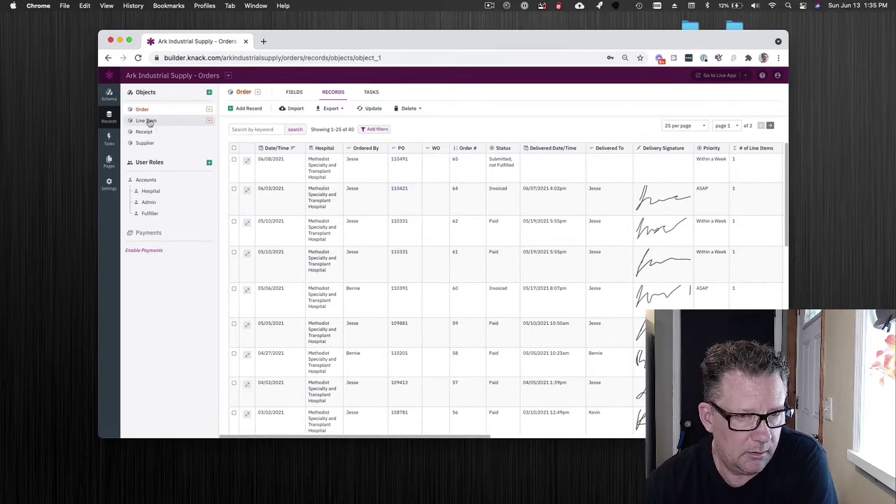
pyautogui.click(147, 122)
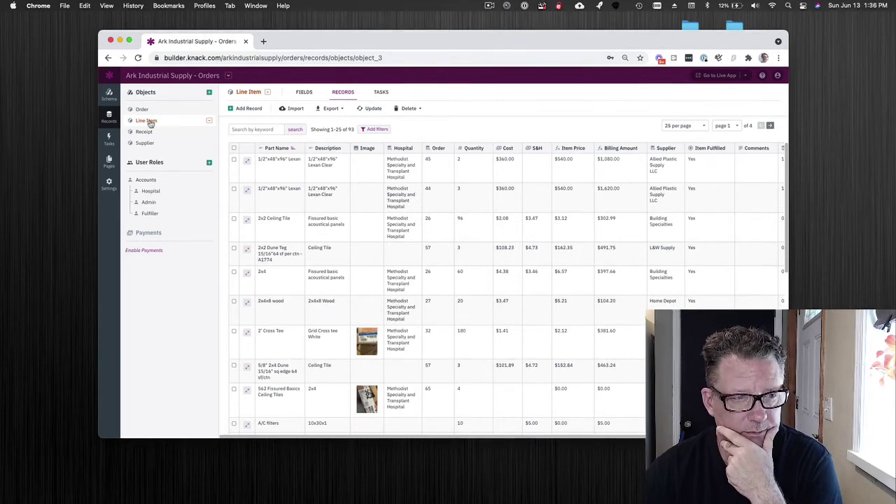
pyautogui.click(409, 108)
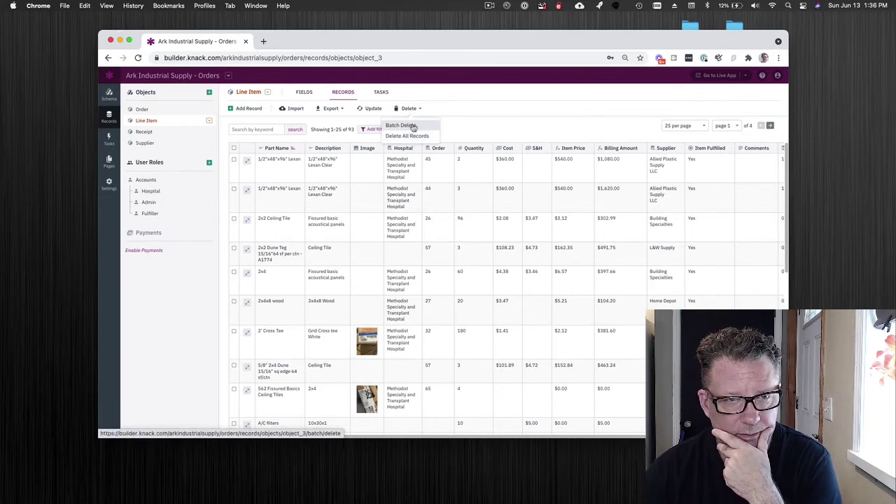
# Open the Line Item records of the Ark Copy app from the shared apps dashboard and start a batch delete.
pyautogui.click(105, 77)
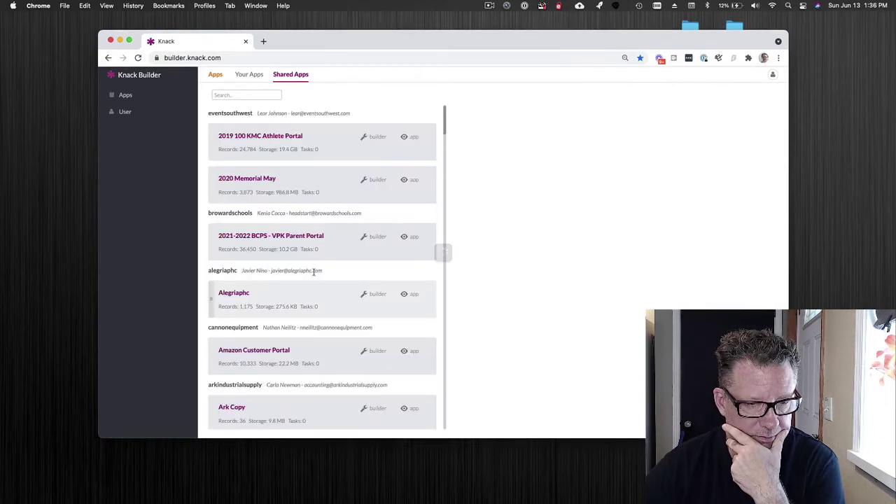
pyautogui.scroll(-3, 292, 344)
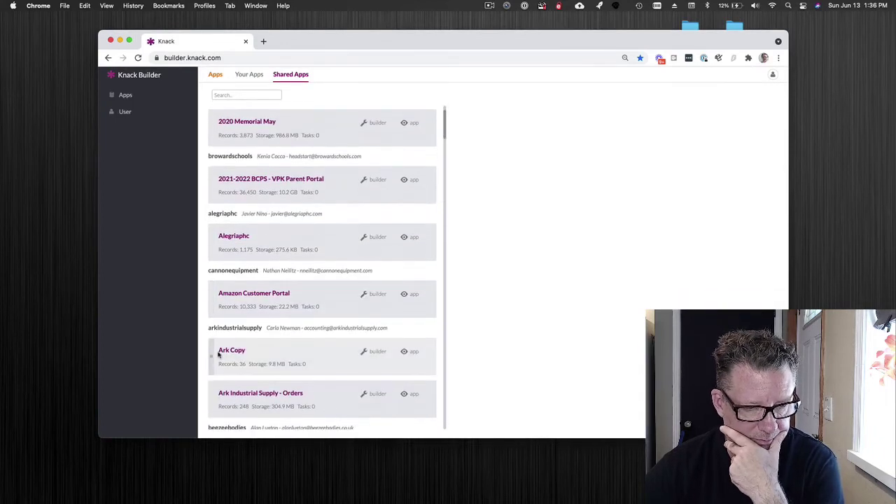
pyautogui.click(231, 352)
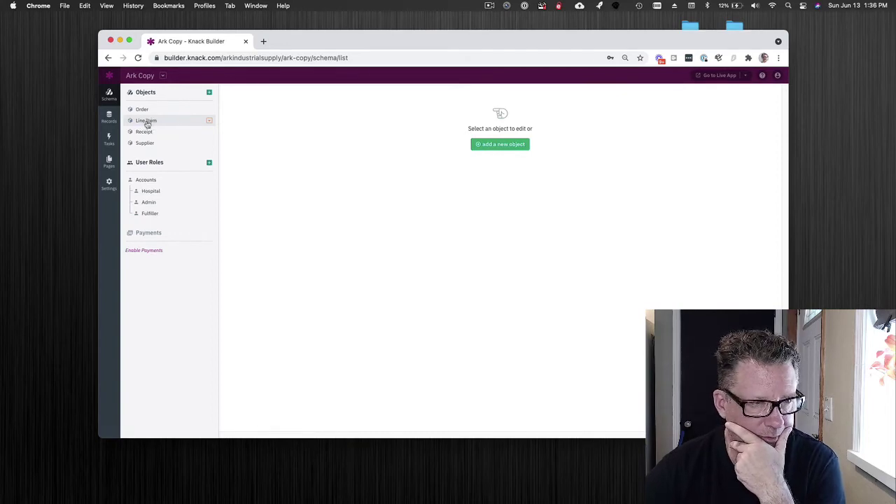
pyautogui.click(147, 121)
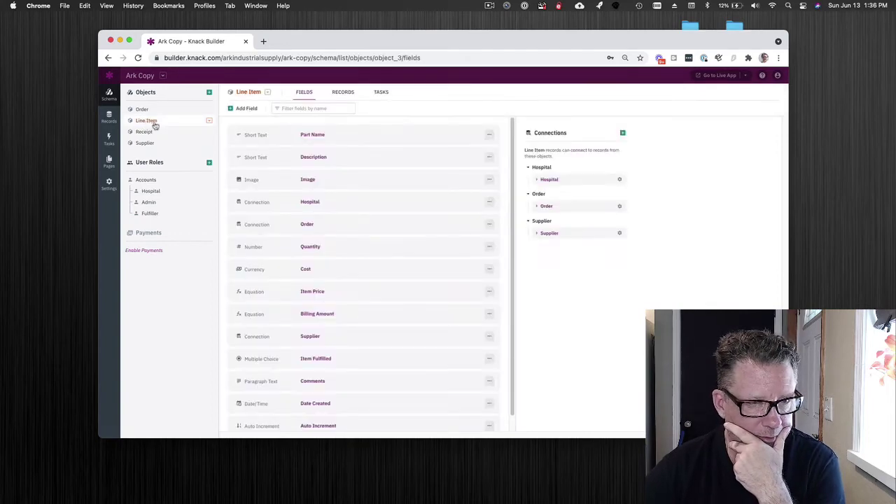
pyautogui.click(351, 98)
pyautogui.click(408, 108)
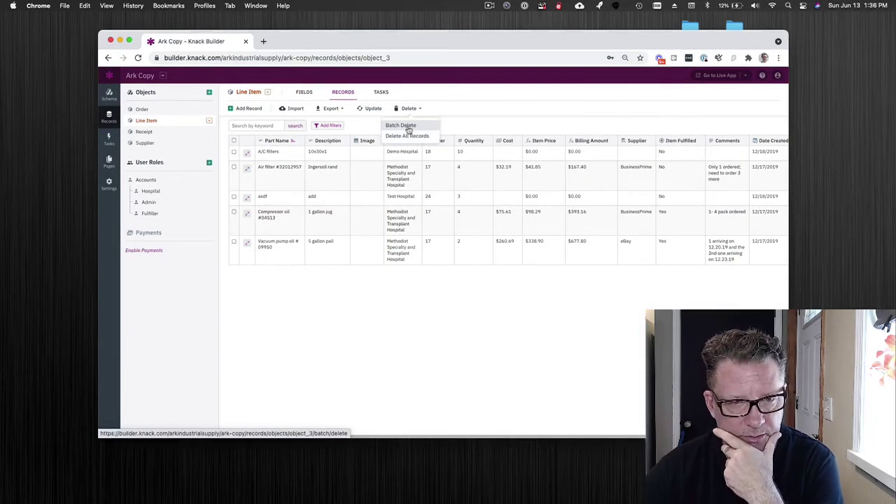
pyautogui.click(408, 127)
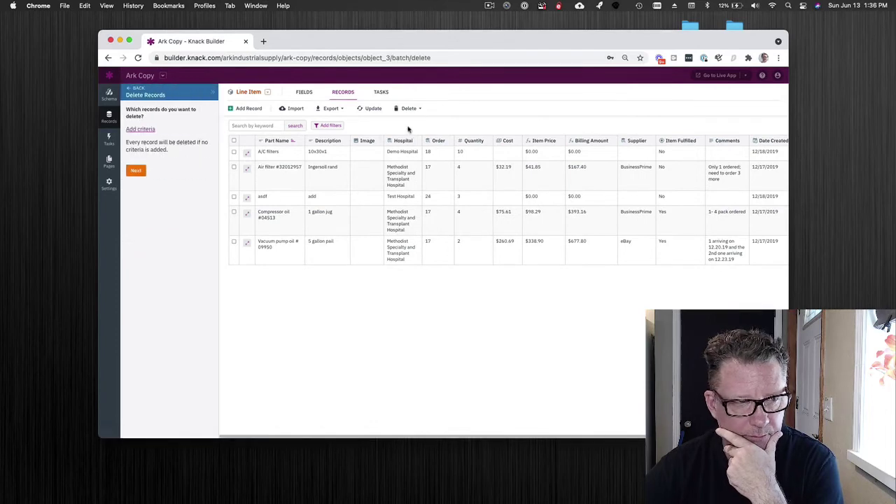